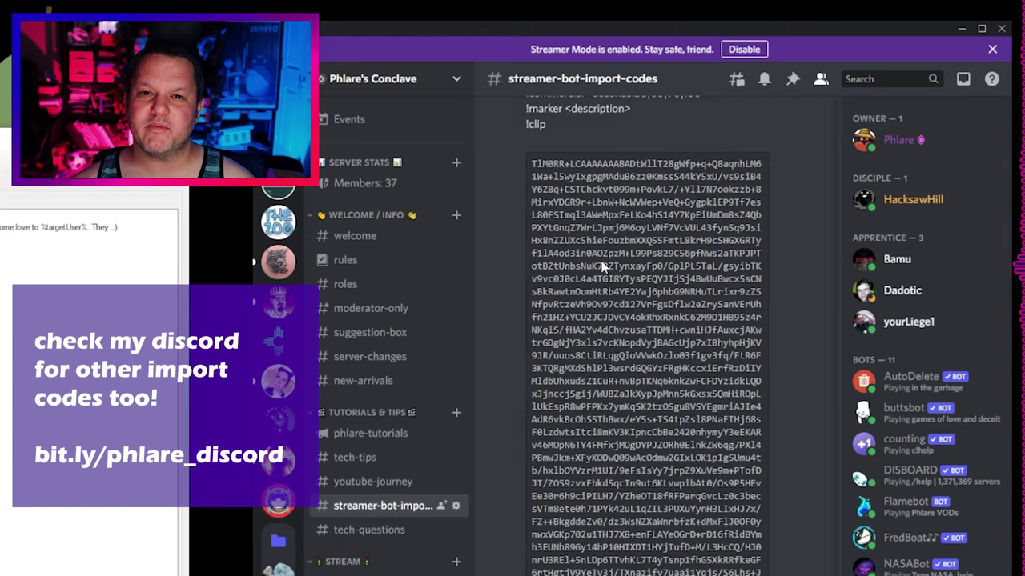
Step: Copy the mod tools import code from the streamer-bot-import-codes channel, paste it into Streamer.bot's action import, and review the included actions and commands
left_click_drag(531, 166, 761, 575)
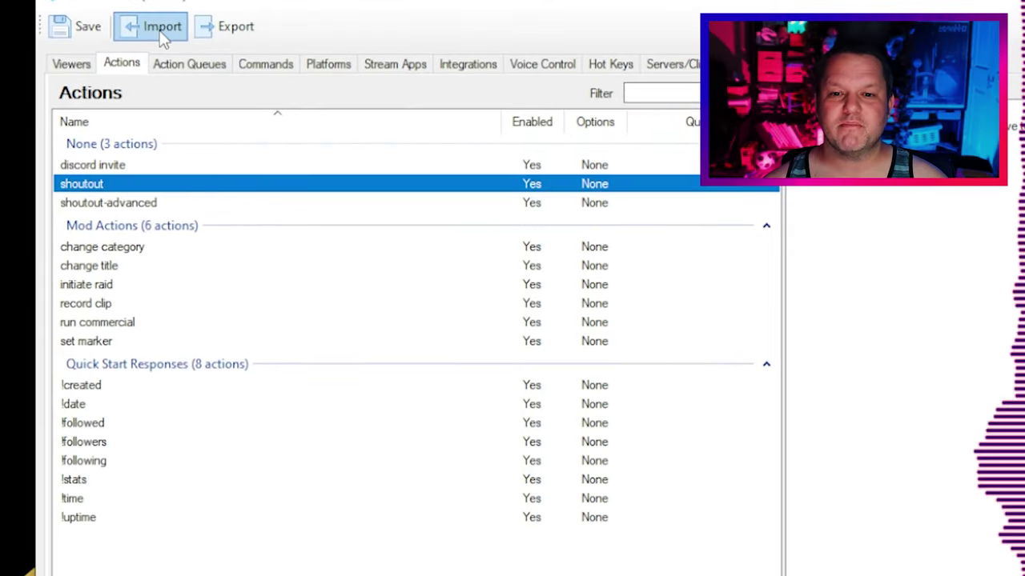
left_click(160, 36)
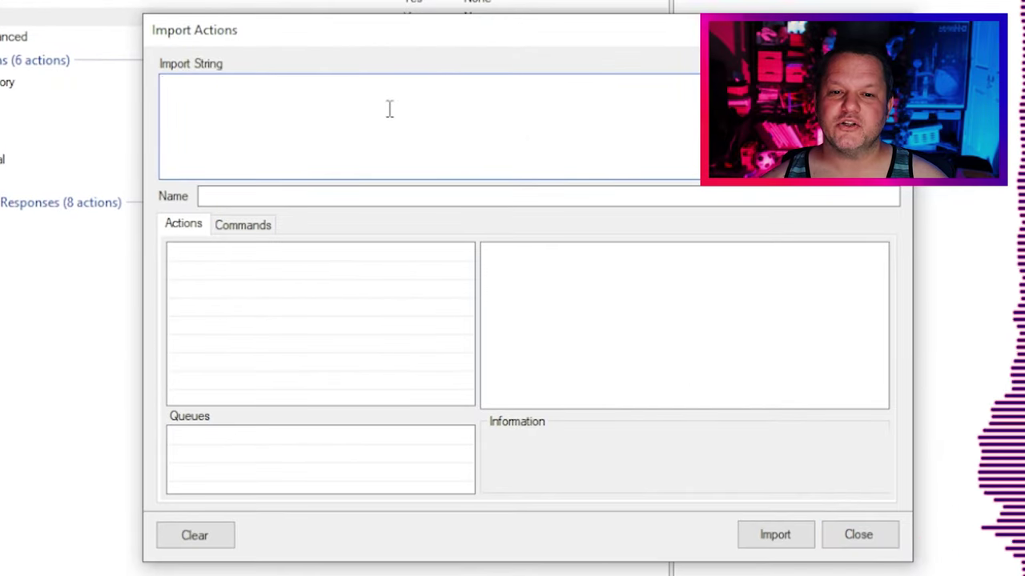
key("ctrl+v")
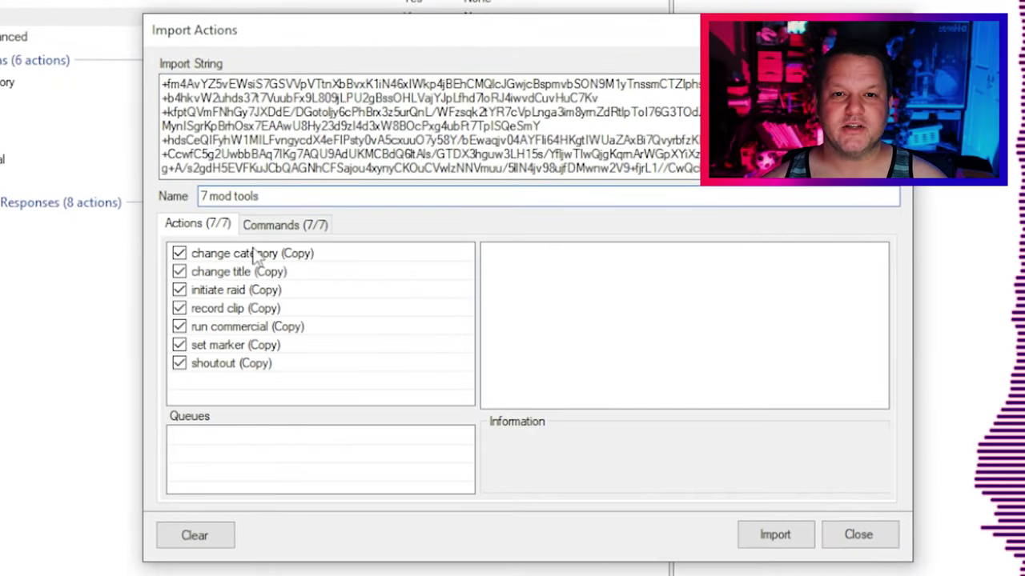
left_click(276, 225)
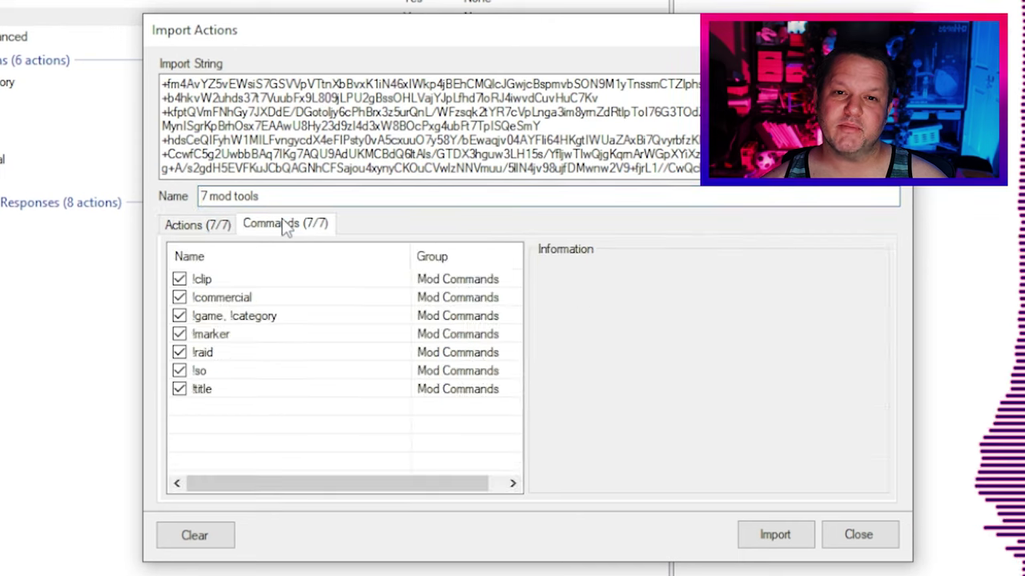
left_click(198, 225)
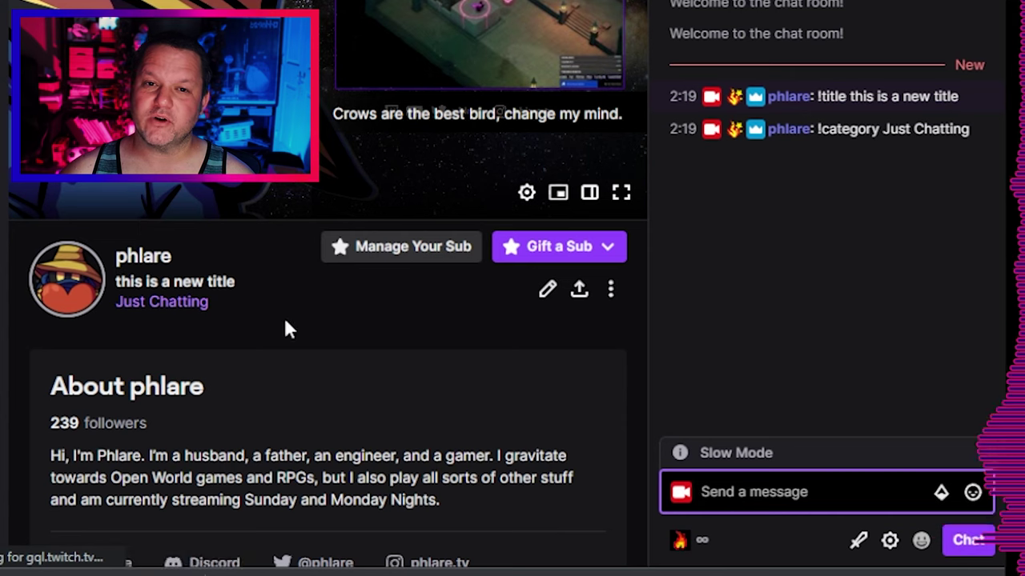
Step: Try adding a Set Channel Game sub-action to the change category action, entering "fort" as the specific game
left_click(309, 355)
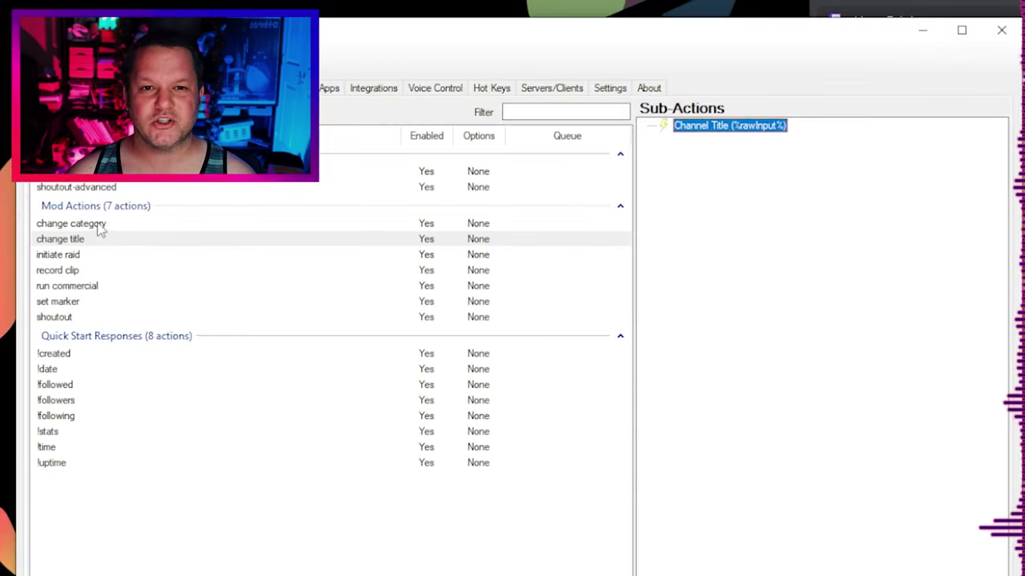
left_click(98, 225)
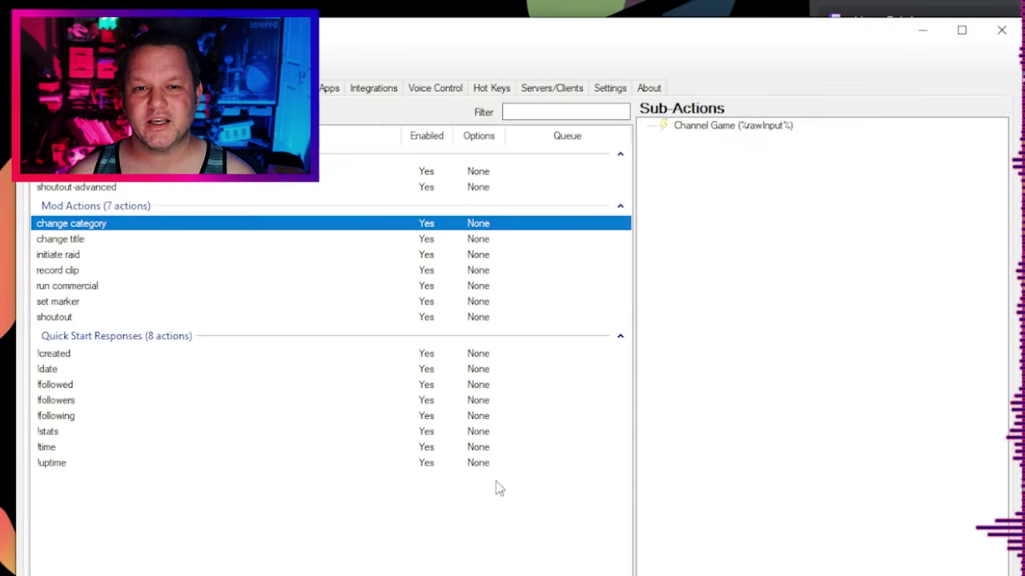
right_click(752, 152)
mouse_move(799, 172)
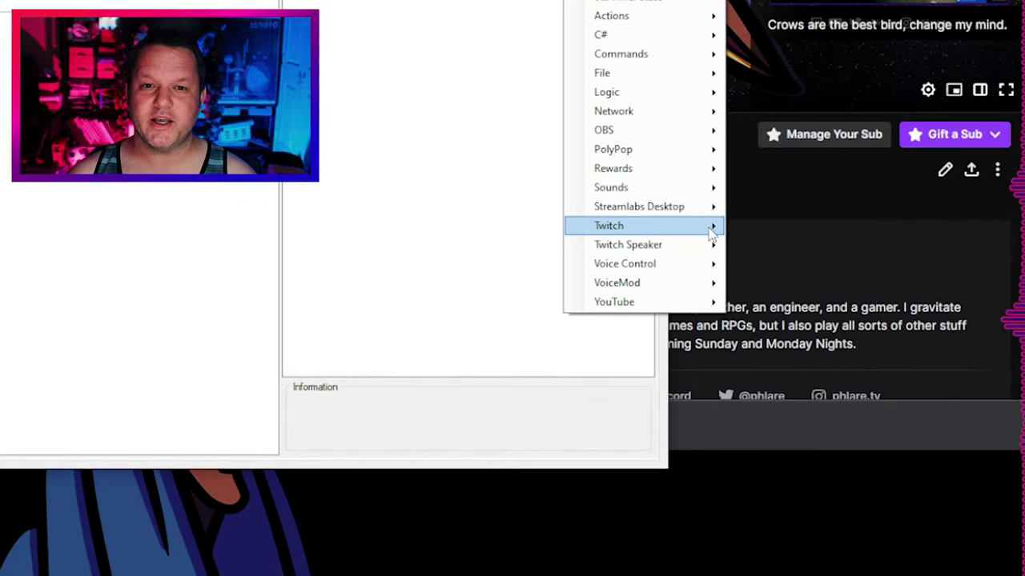
mouse_move(929, 455)
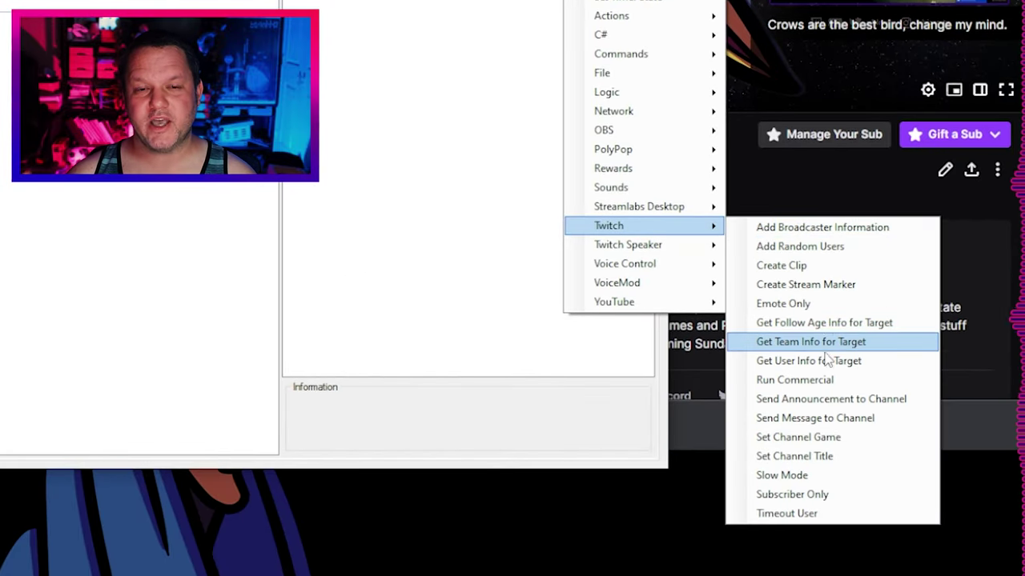
left_click(827, 437)
left_click(478, 237)
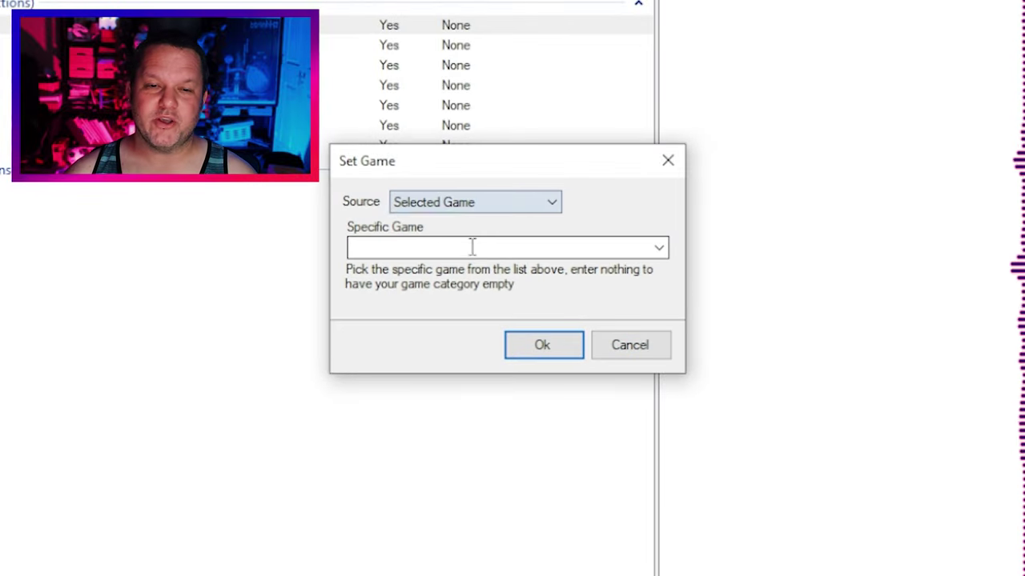
type("fort")
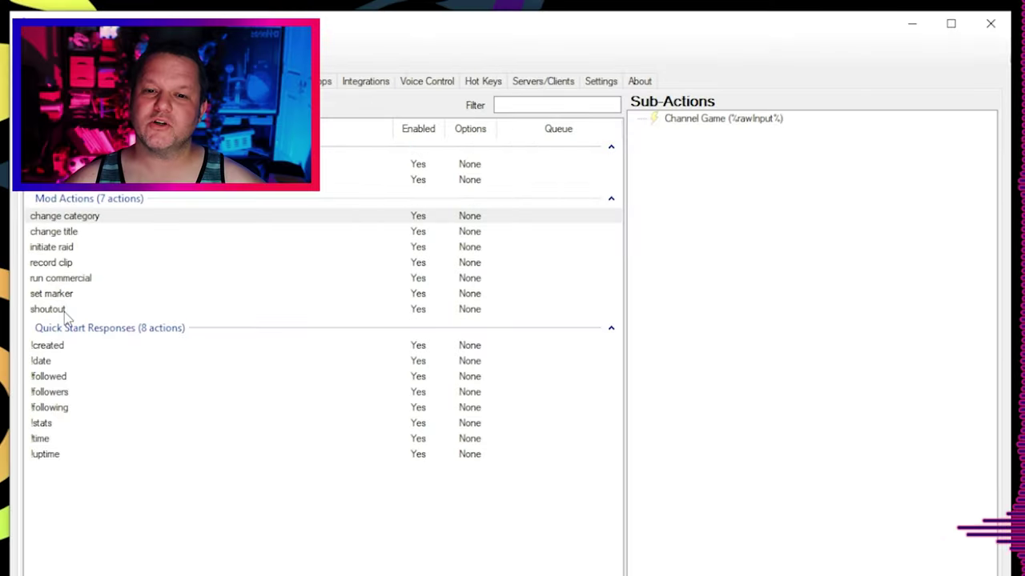
key("Escape")
Step: Examine the shoutout action's Twitch message sub-action, including its preferred account and message text, without changing it
left_click(752, 120)
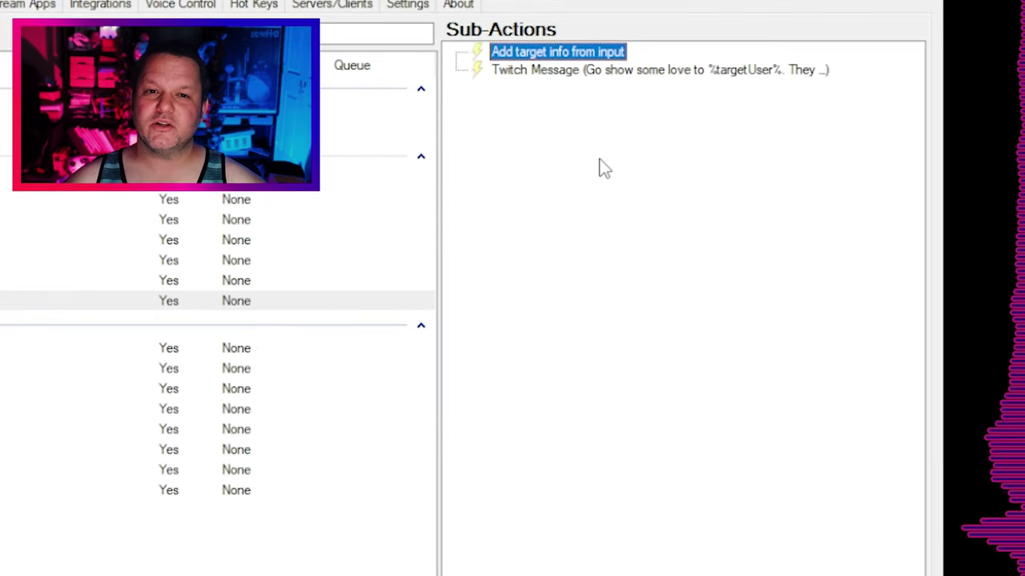
left_click(647, 81)
double_click(629, 80)
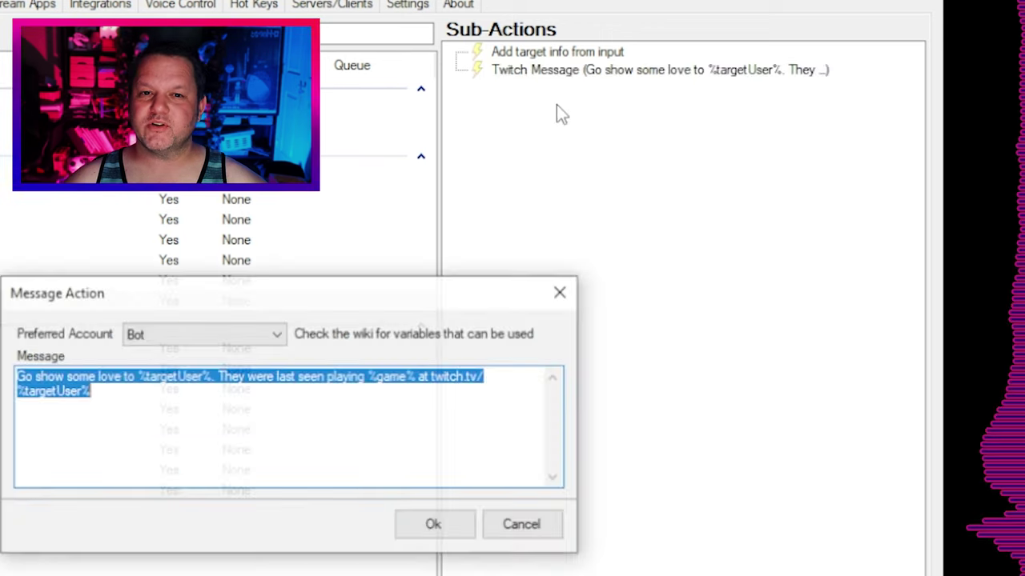
left_click(160, 387)
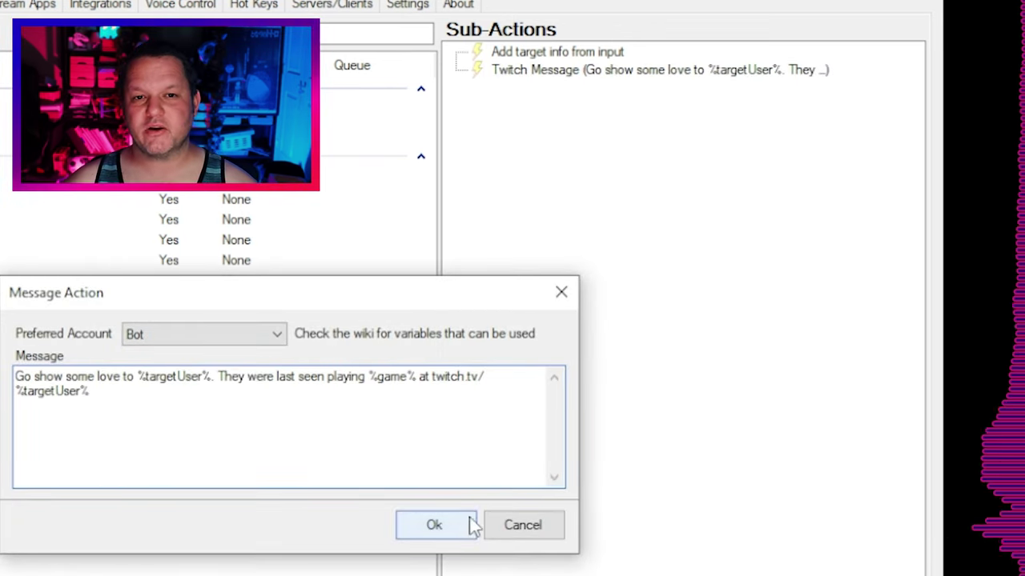
left_click(522, 528)
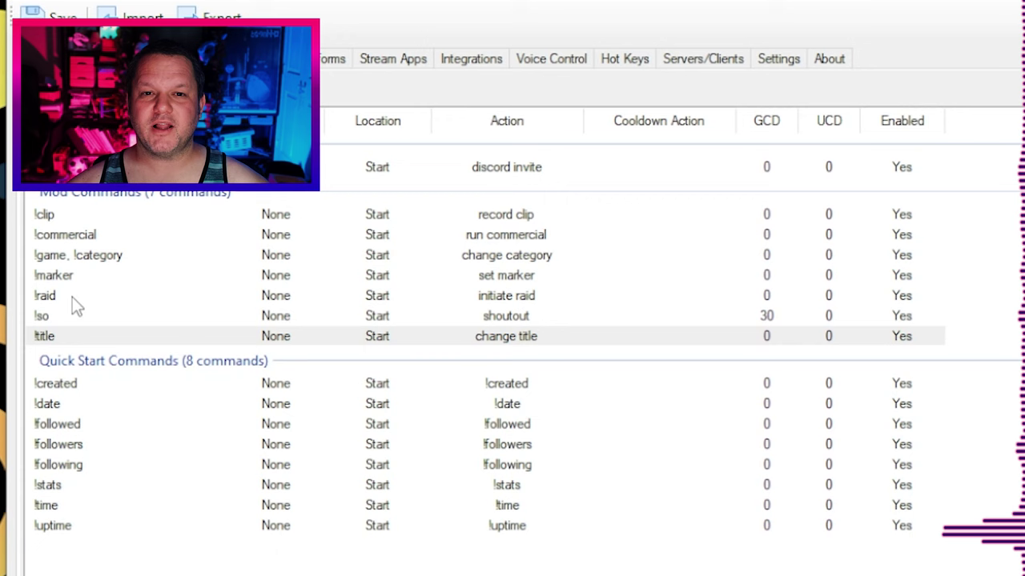
Step: Examine the !raid command and the initiate raid action's settings, including its Twitch message text and preferred account
left_click(72, 300)
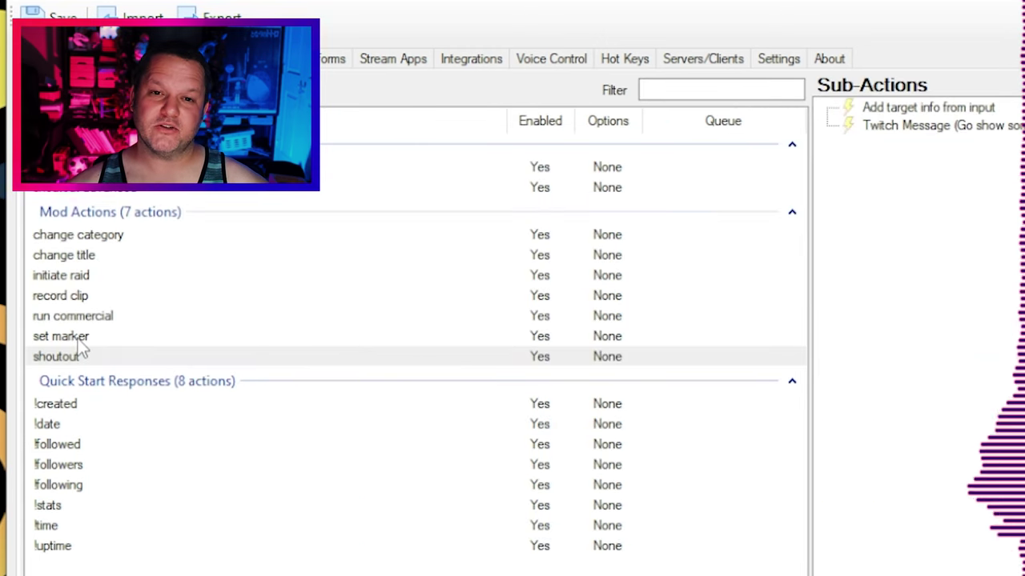
left_click(80, 276)
double_click(80, 276)
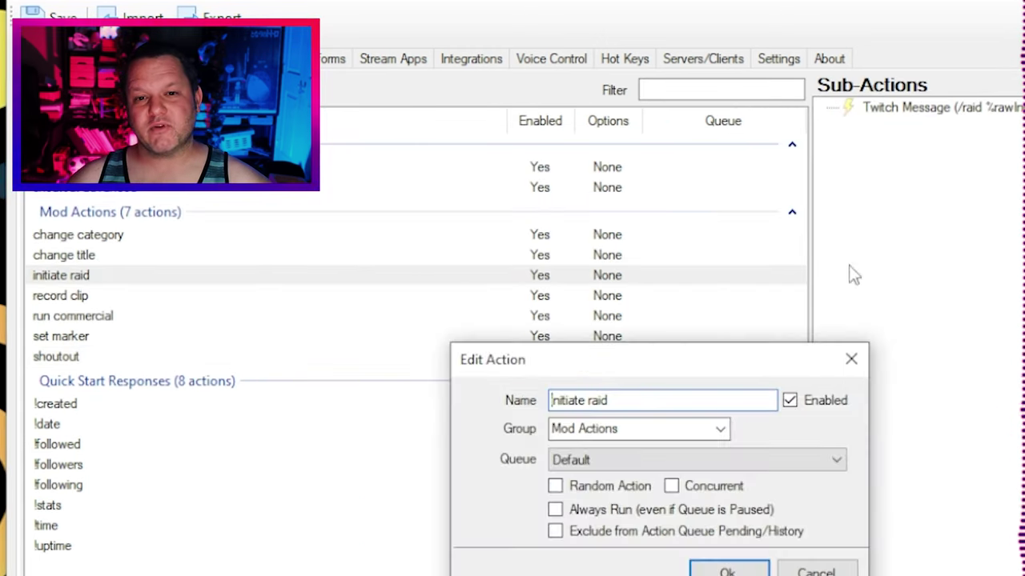
key("Escape")
left_click(896, 107)
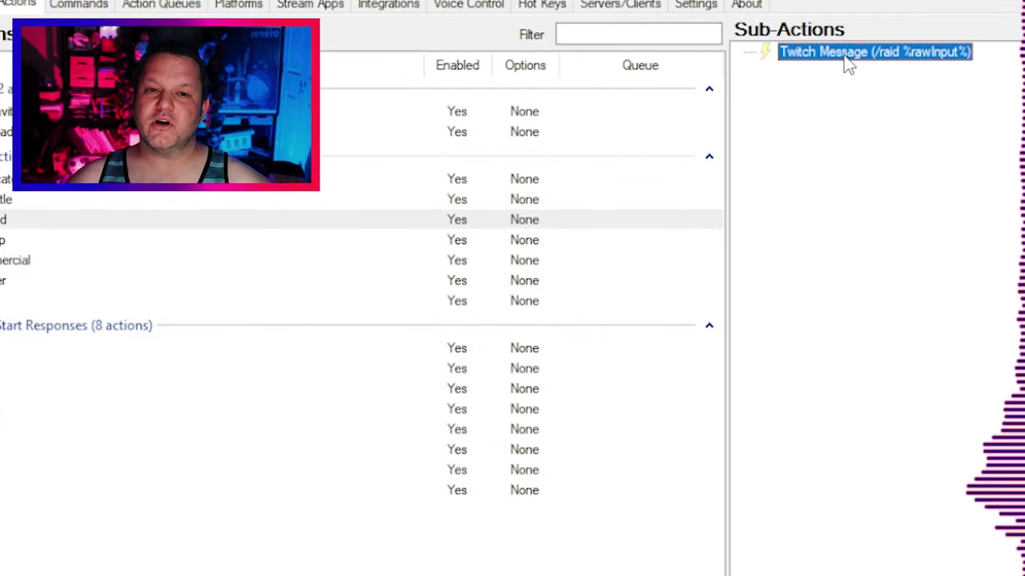
double_click(849, 65)
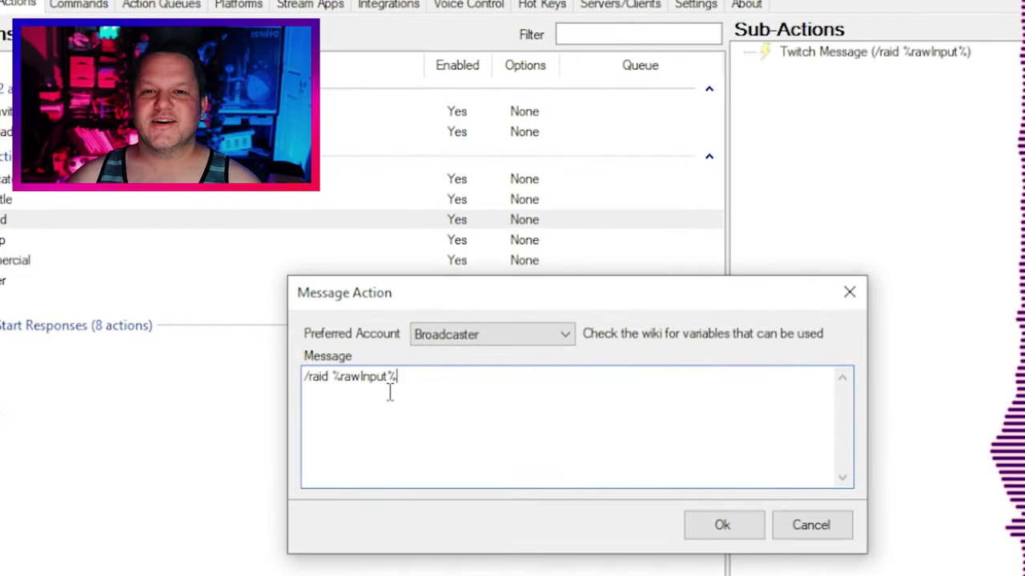
left_click(825, 538)
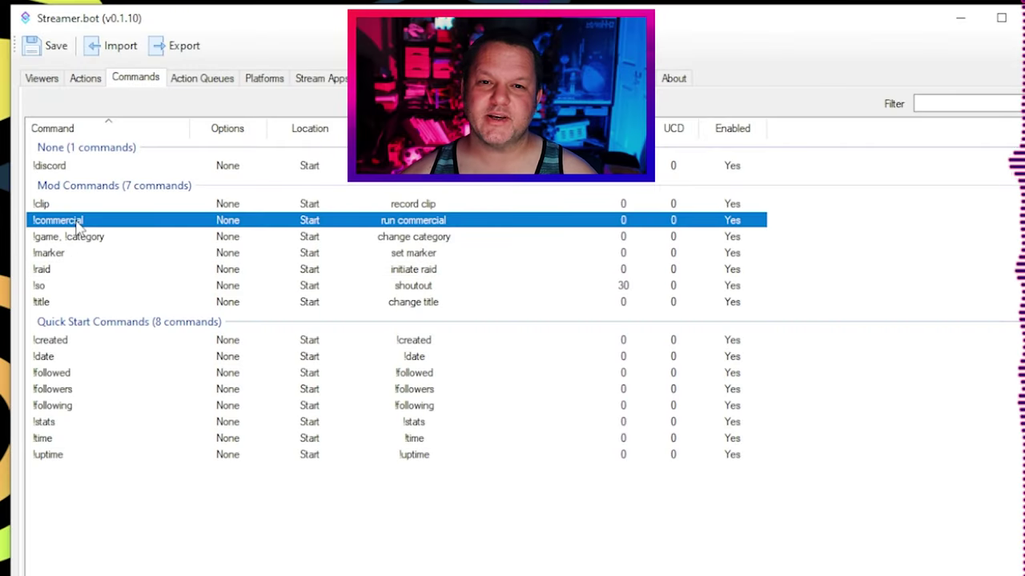
Step: Examine the run commercial action's settings and its Execute Code sub-action
left_click(83, 79)
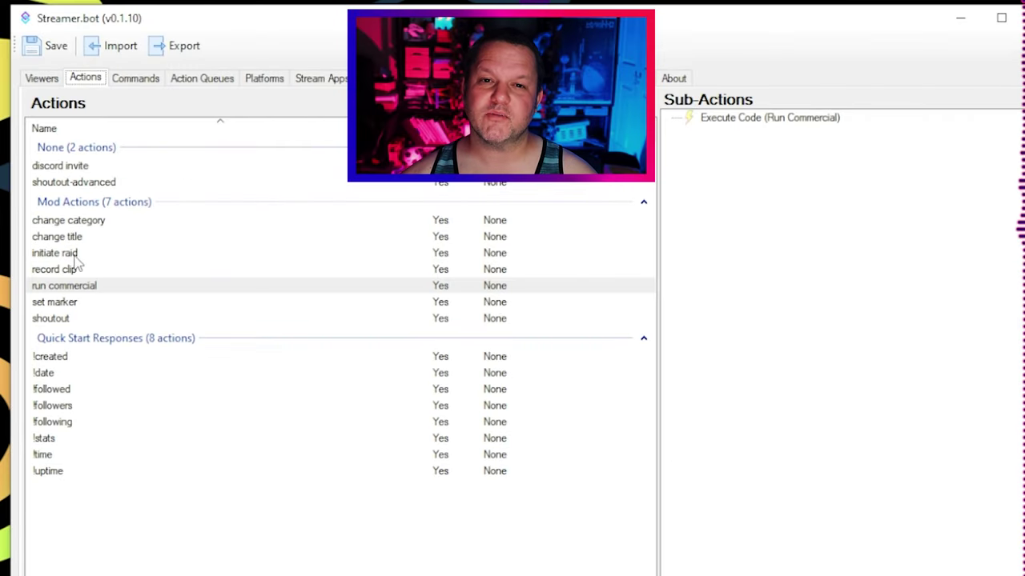
double_click(79, 293)
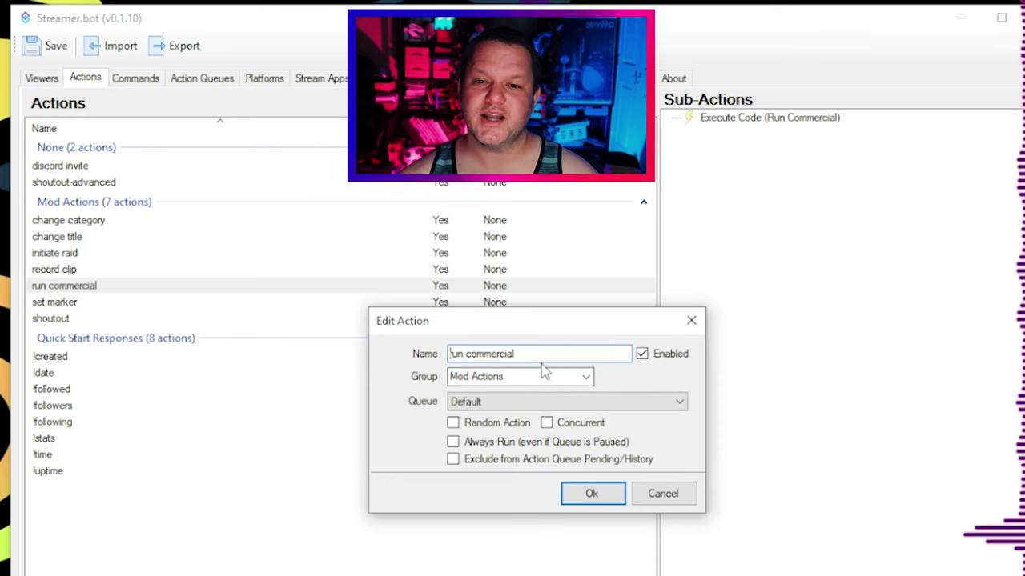
left_click(663, 494)
left_click(771, 120)
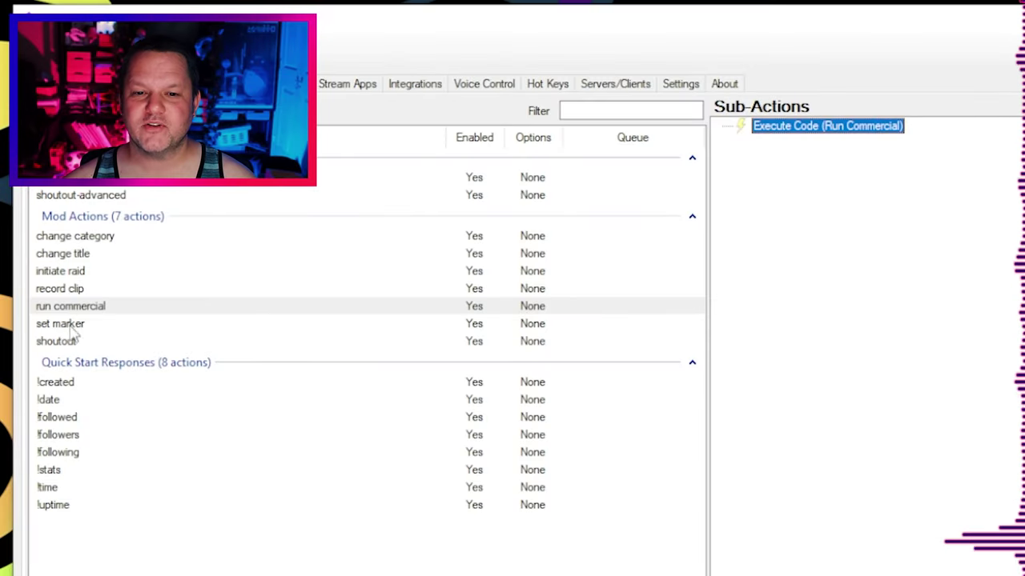
Step: Inspect the Create Stream Marker sub-action of the set marker action and close it without changes
left_click(72, 326)
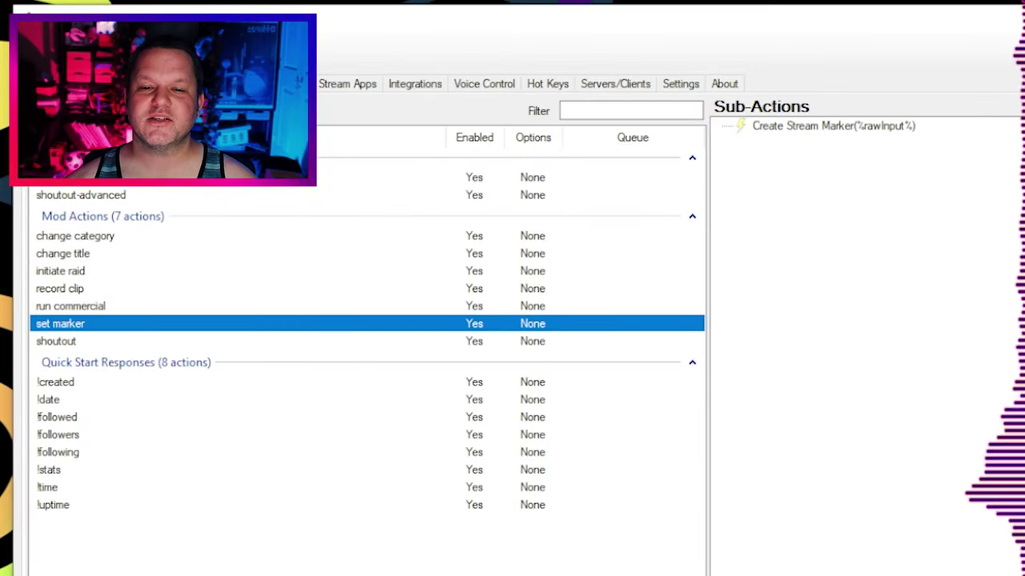
double_click(824, 129)
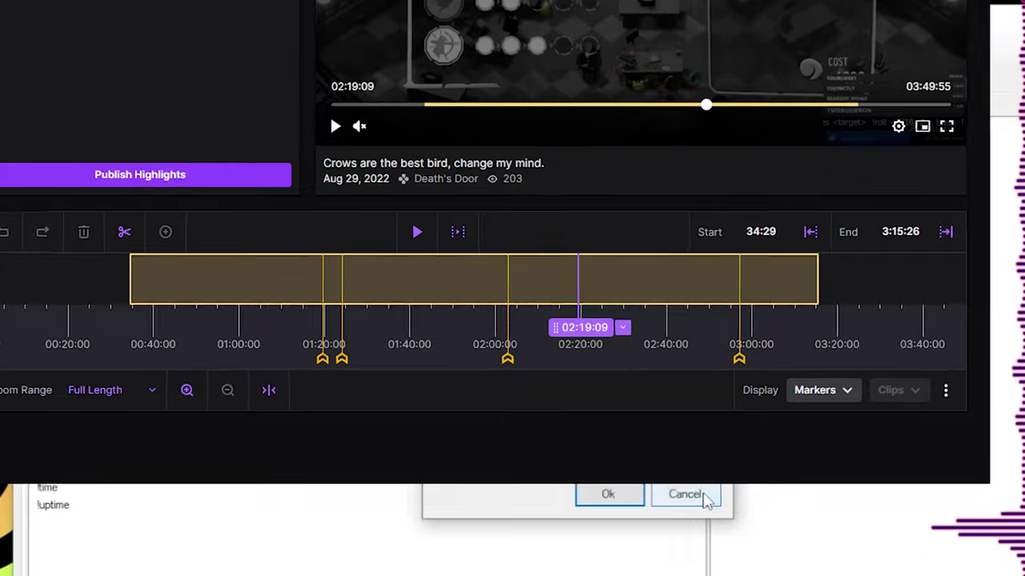
left_click(685, 495)
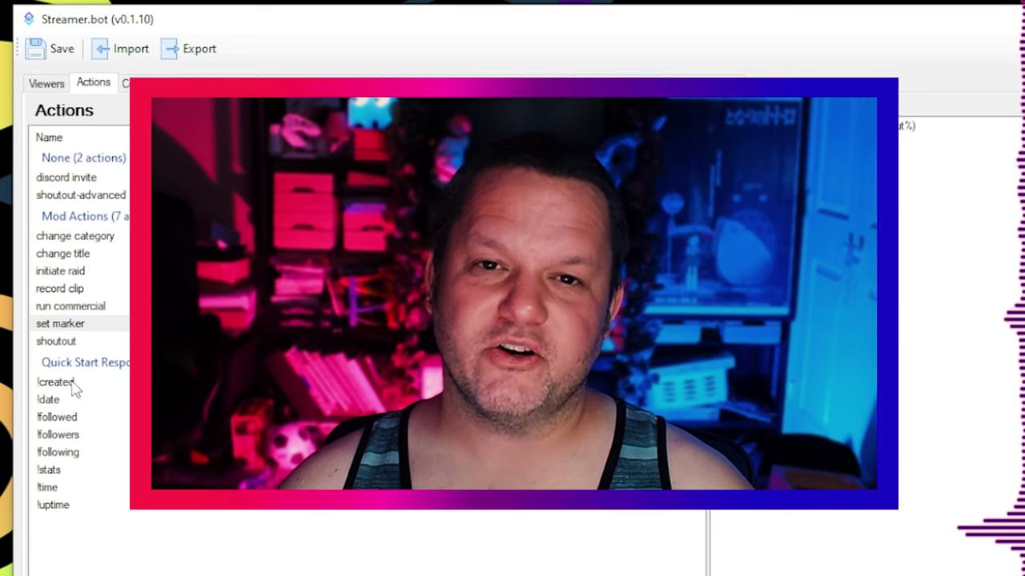
Step: Examine the !clip command's settings and permissions, plus the record clip action and the options for its Create Clip sub-action
left_click(76, 289)
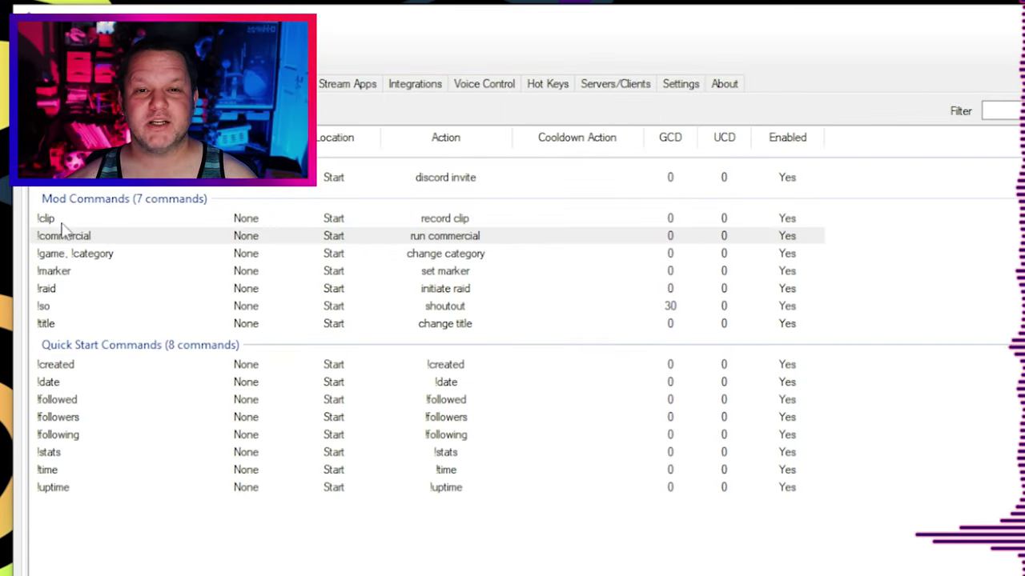
left_click(61, 225)
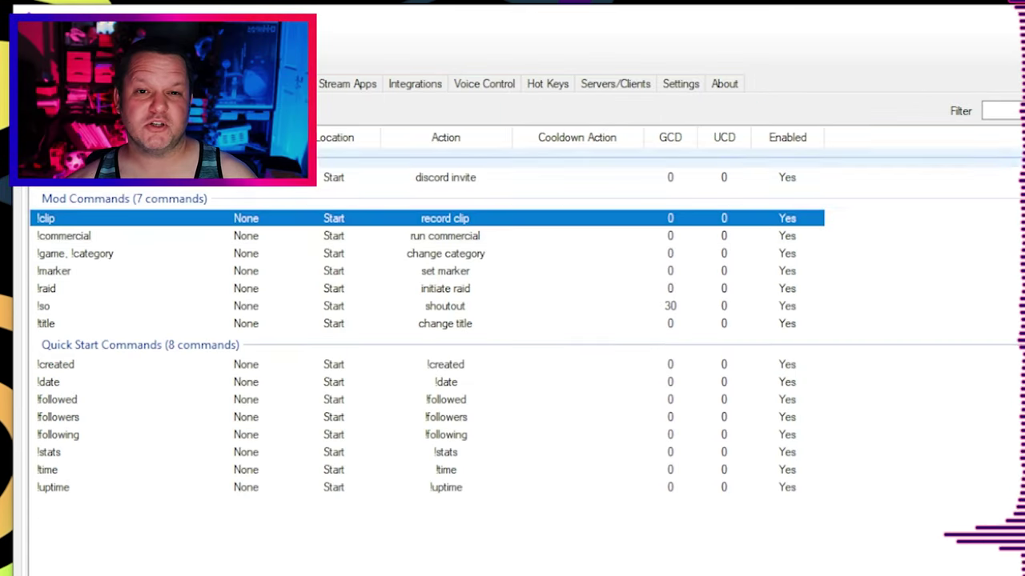
double_click(100, 223)
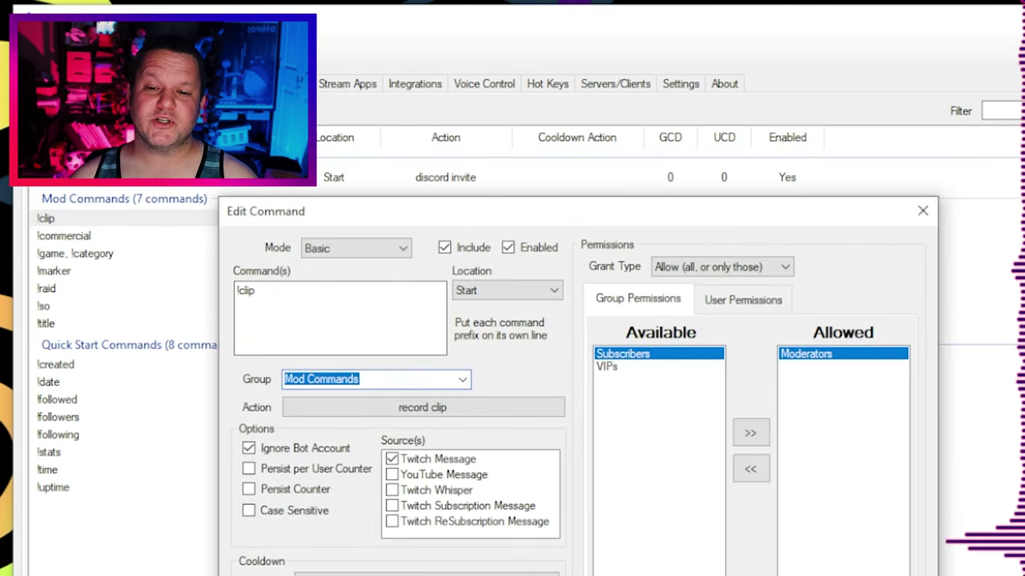
key("Escape")
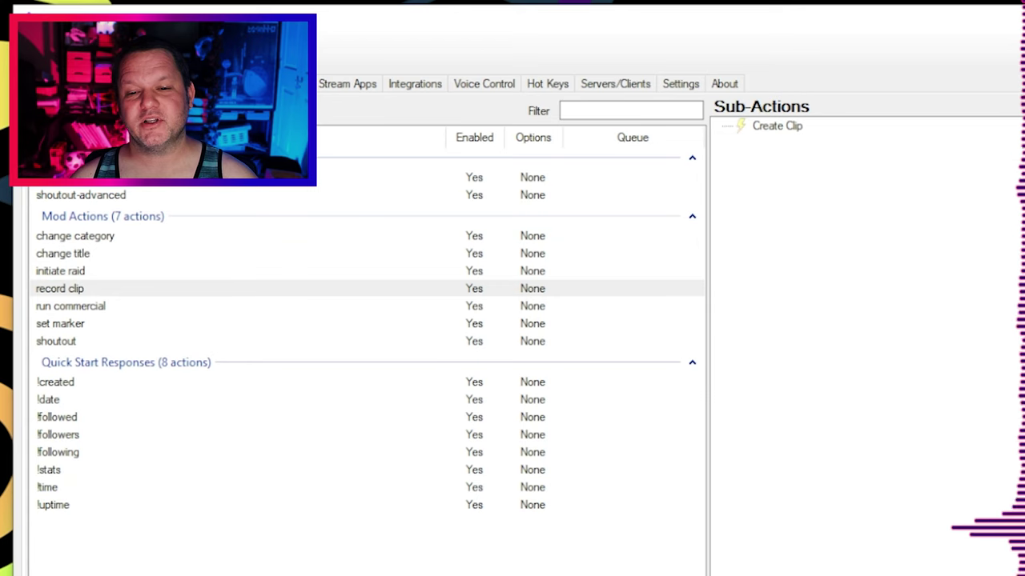
double_click(85, 290)
key("Escape")
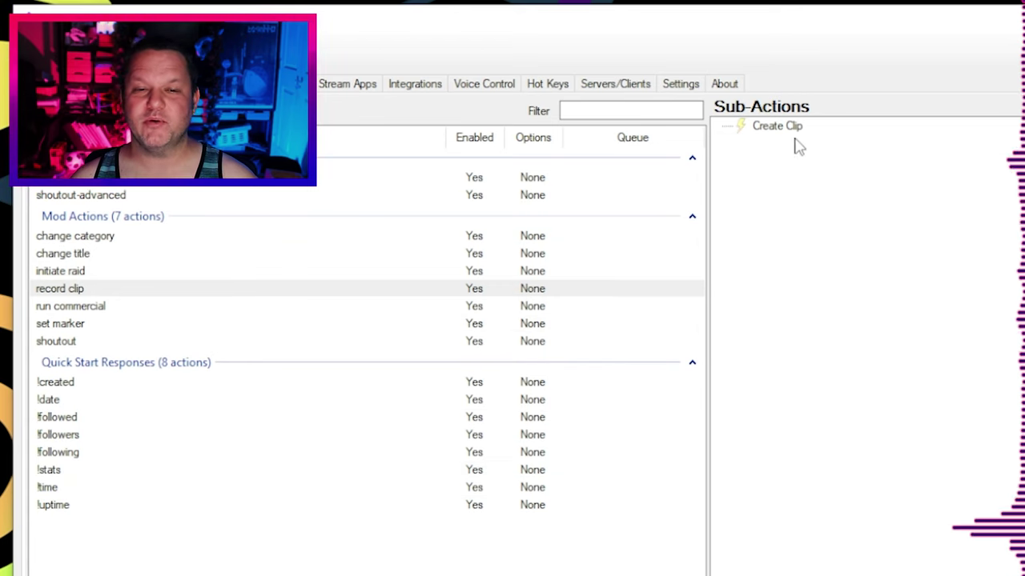
right_click(783, 136)
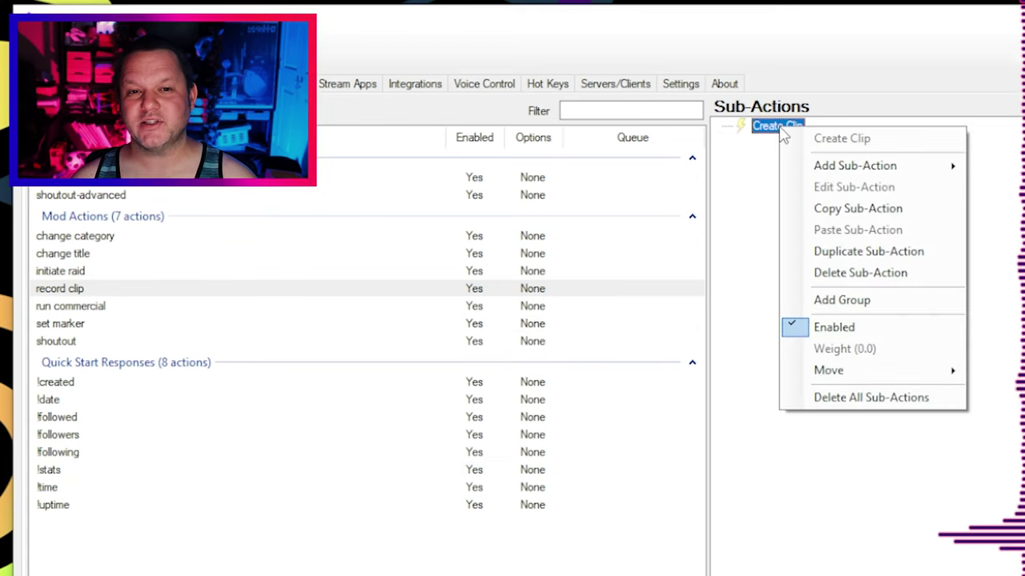